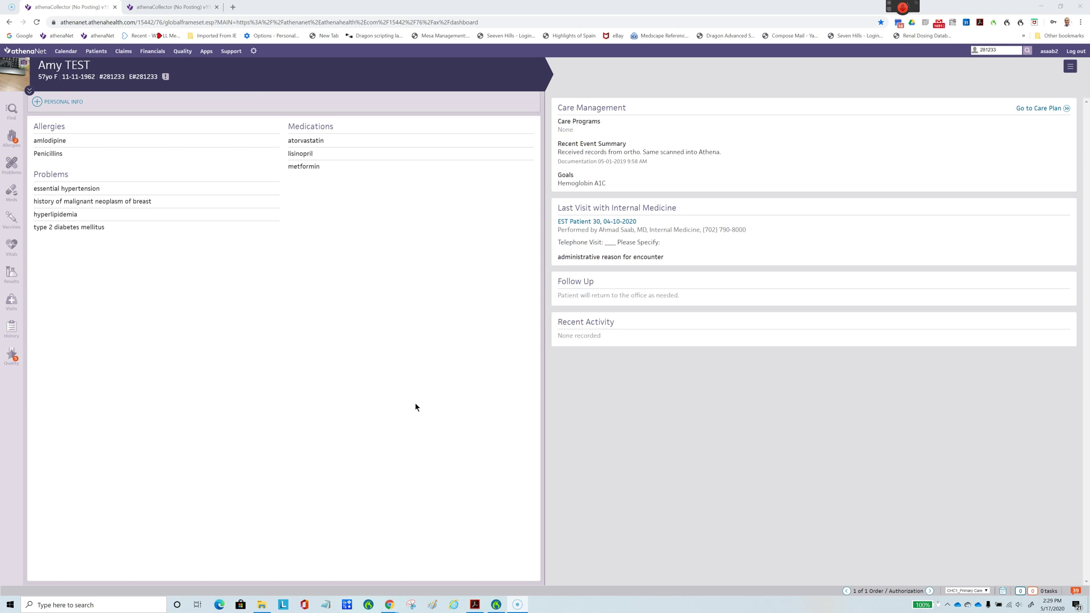
Open the first test patient's Quickview and its Scheduling > Schedule Appointment calendar.
left_click(1071, 69)
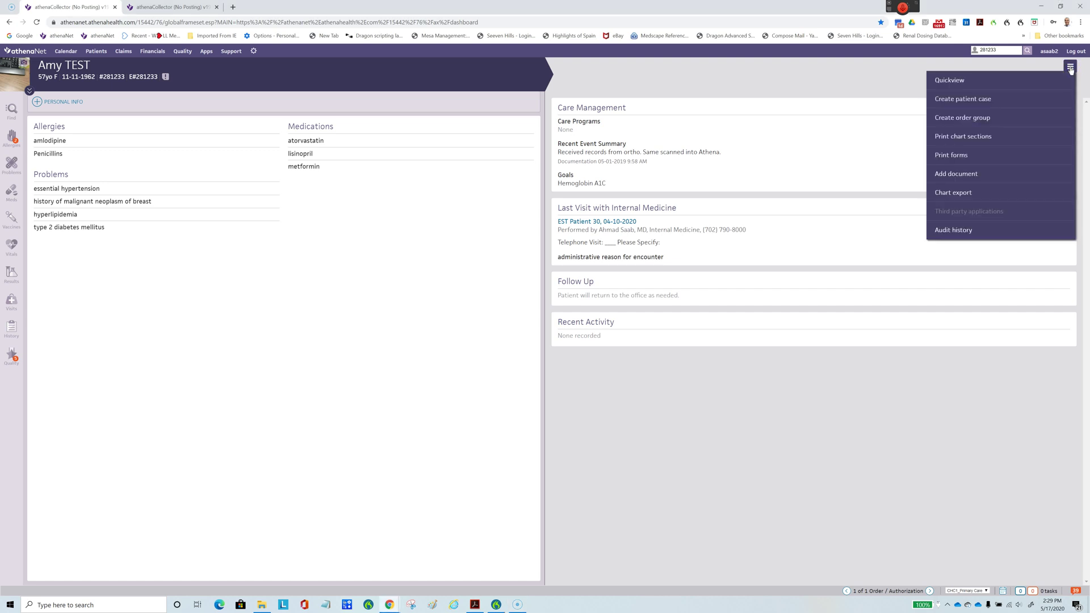
left_click(951, 80)
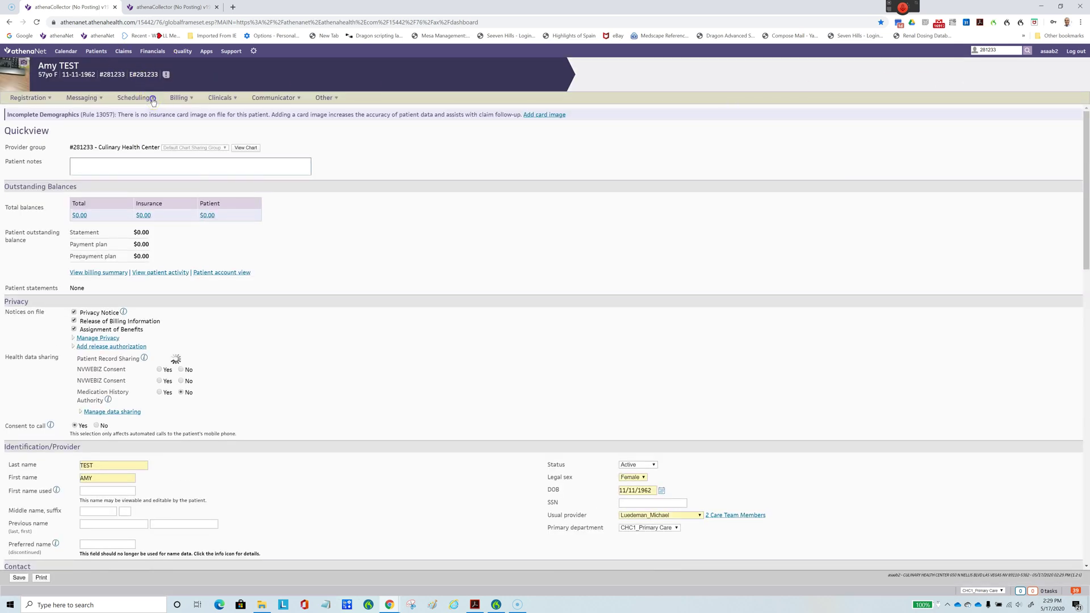
mouse_move(152, 102)
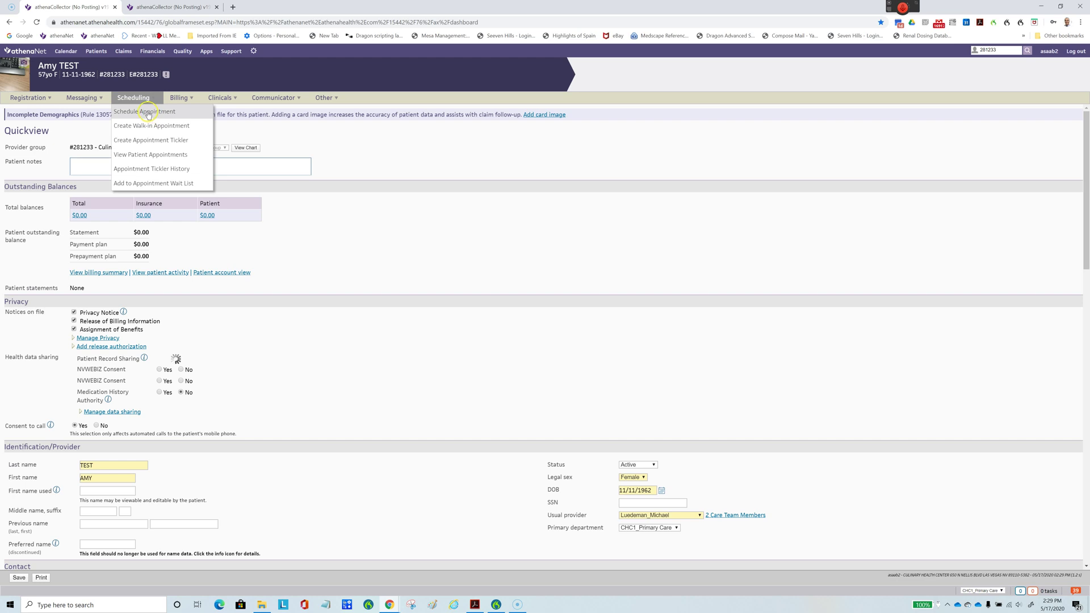
left_click(144, 112)
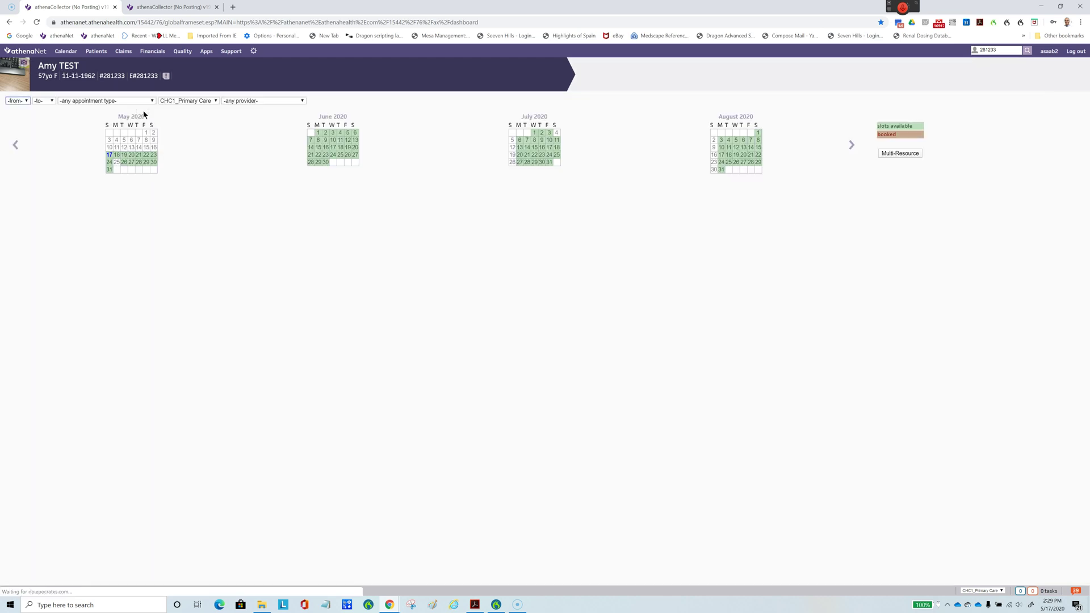
Pick May 18, 2020 in the mini-calendar to load the CHC1_Primary Care schedule.
left_click(109, 155)
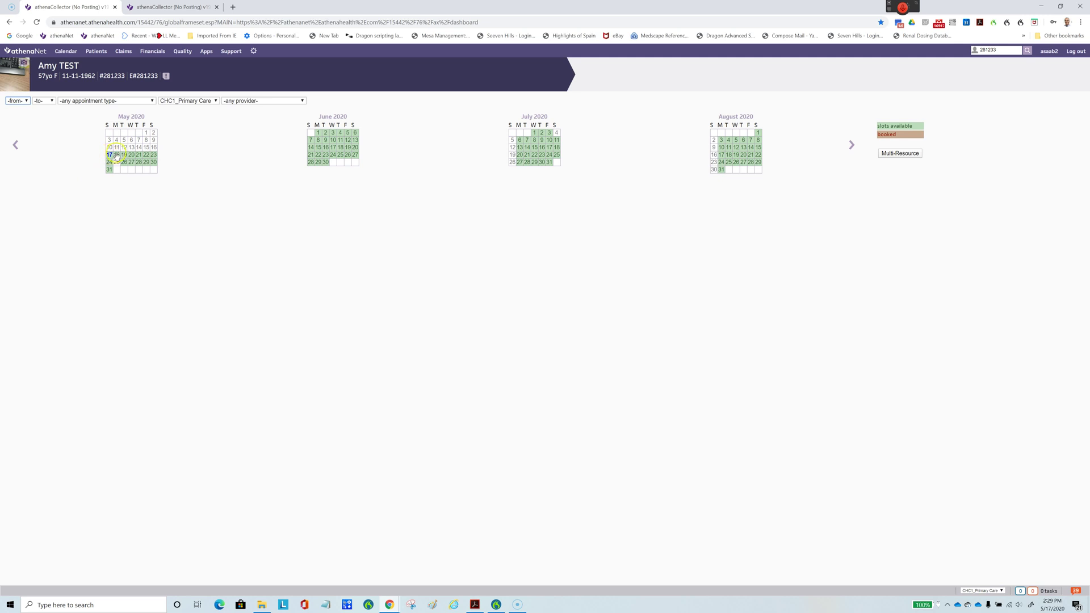
left_click(117, 156)
left_click(117, 156)
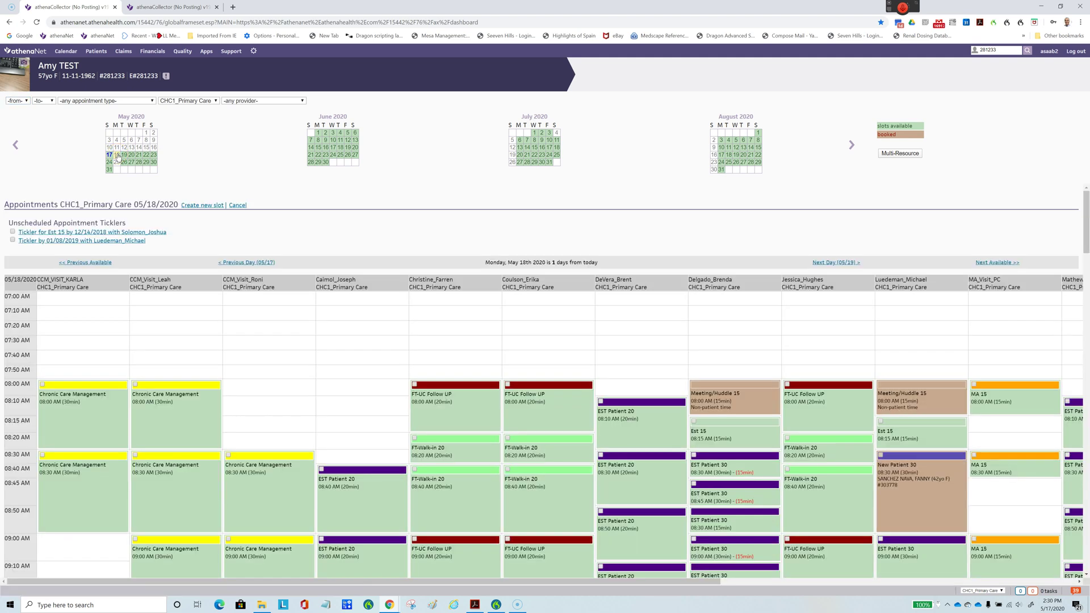
Create a new slot with the chosen provider and appointment type EST Patient 30 (30 min).
left_click(204, 205)
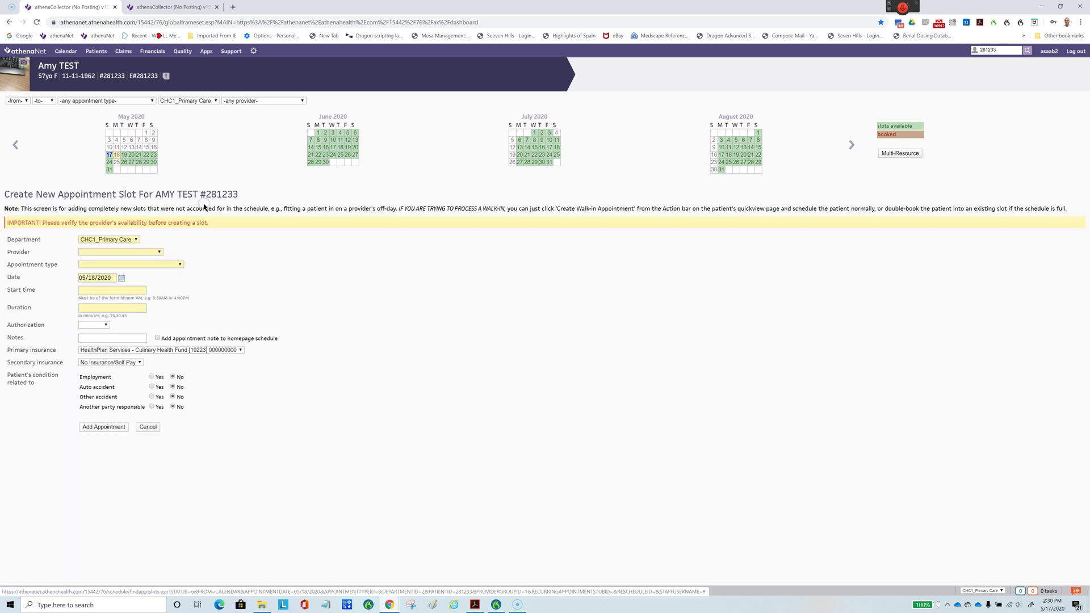
left_click(107, 253)
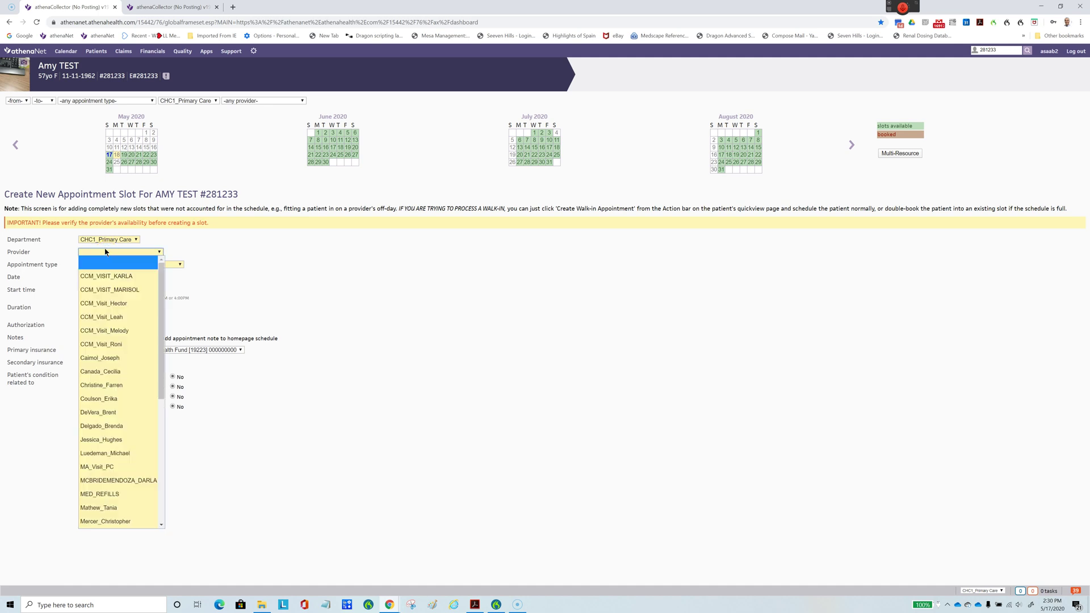
type("s")
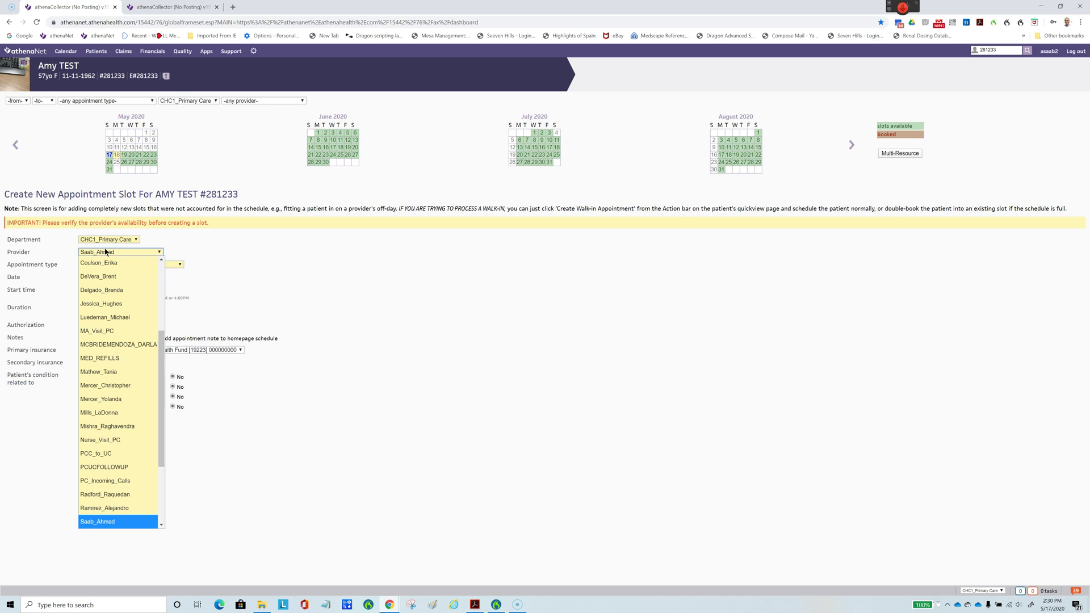
left_click(106, 253)
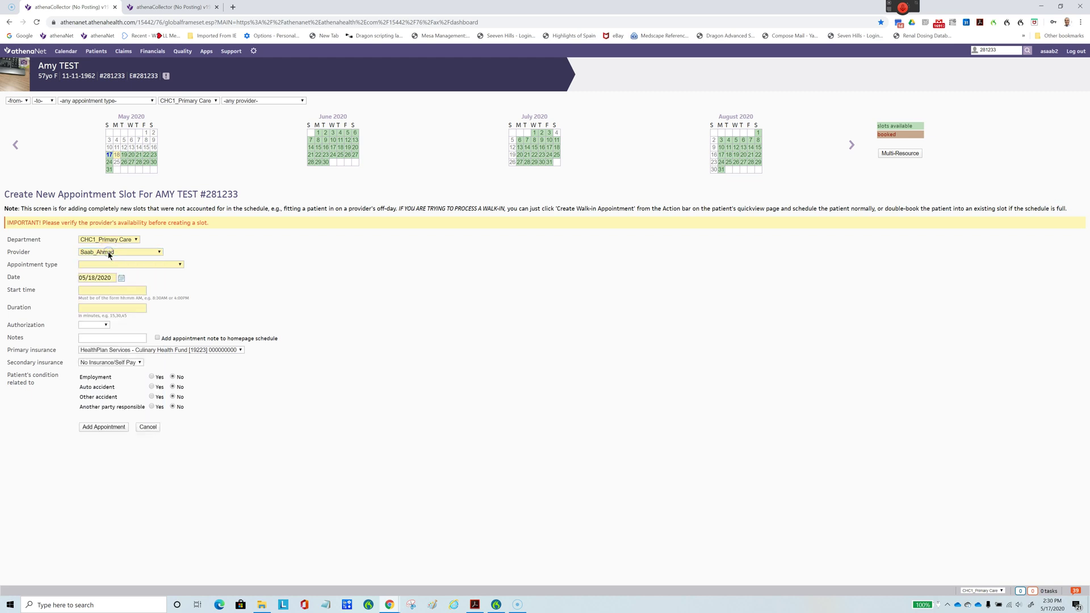
left_click(132, 264)
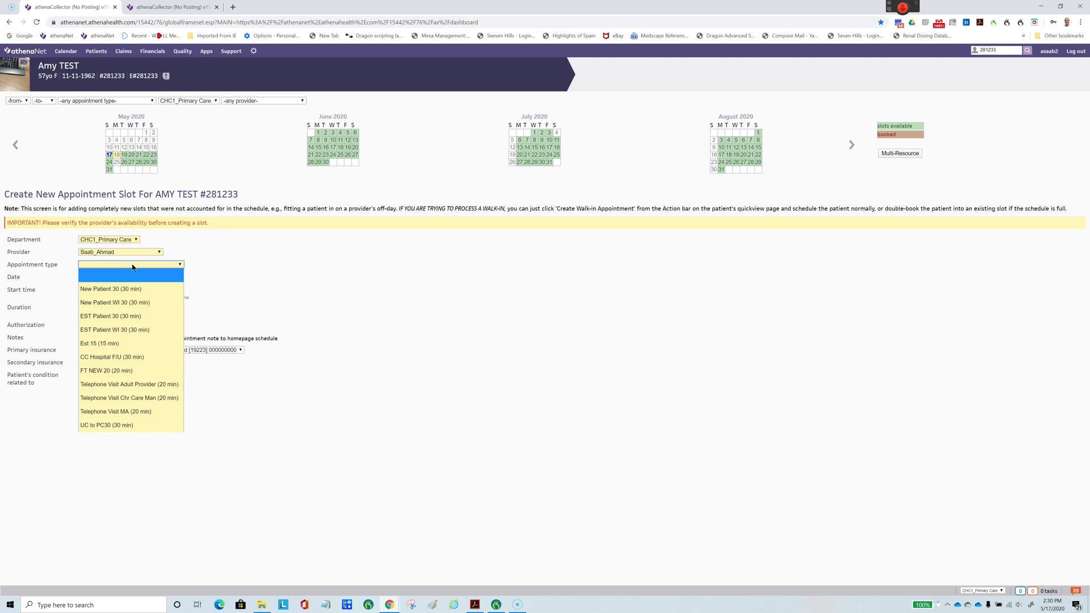
left_click(111, 316)
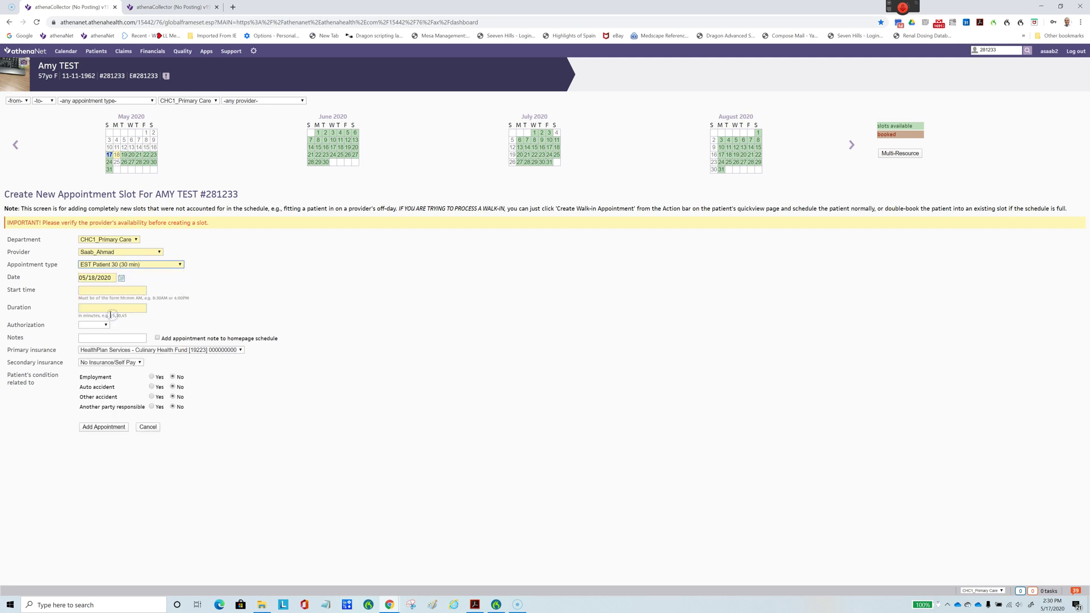
left_click(88, 292)
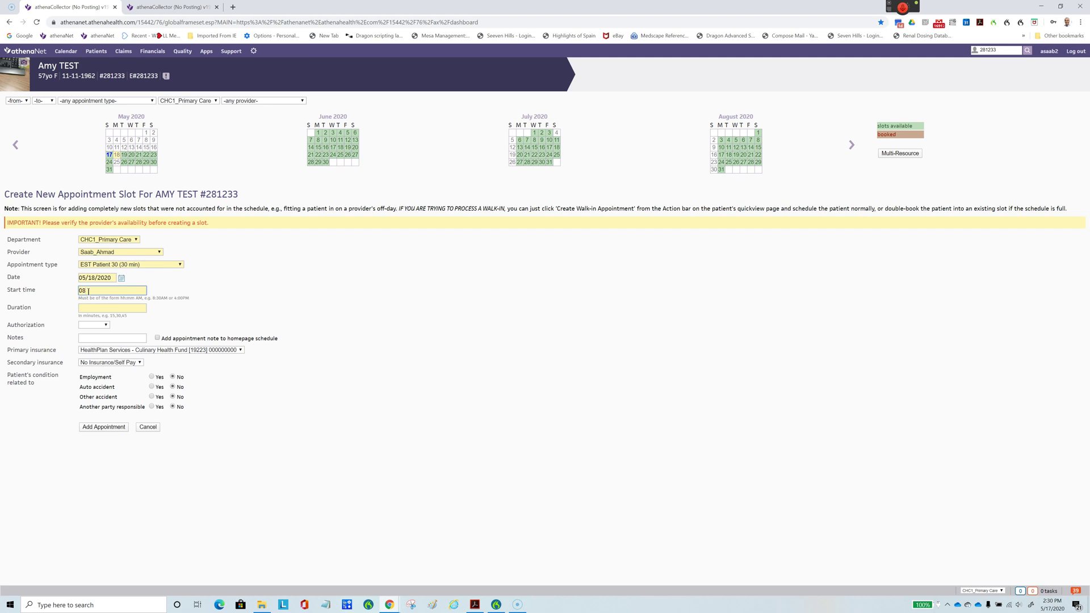
Enter start time 08:00 AM, a 30-minute duration and a telephone visit note.
type("08:00")
type("am")
left_click(90, 308)
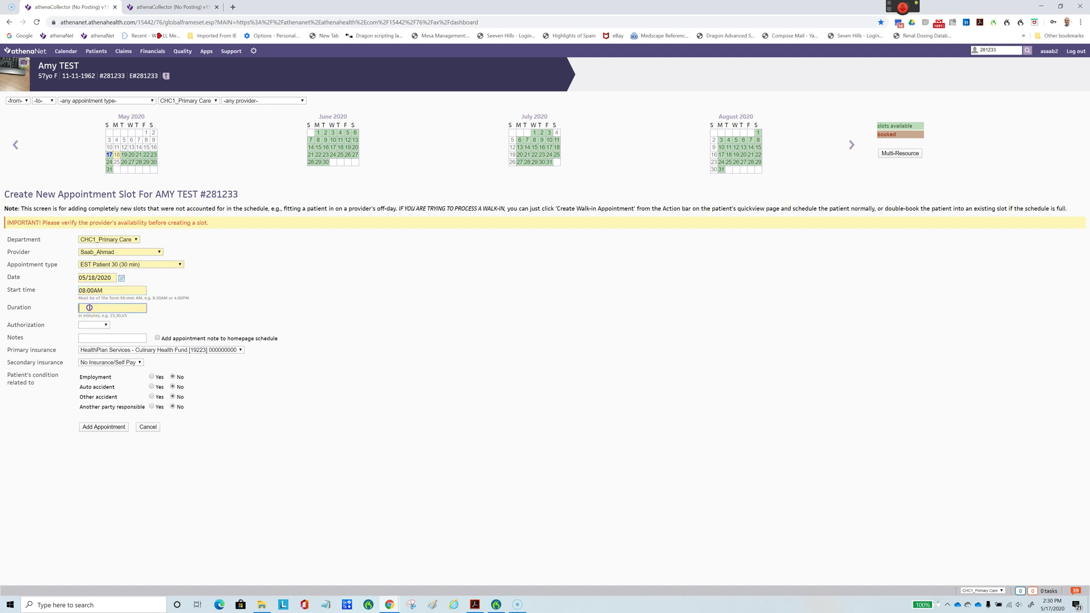
type("30")
left_click(95, 339)
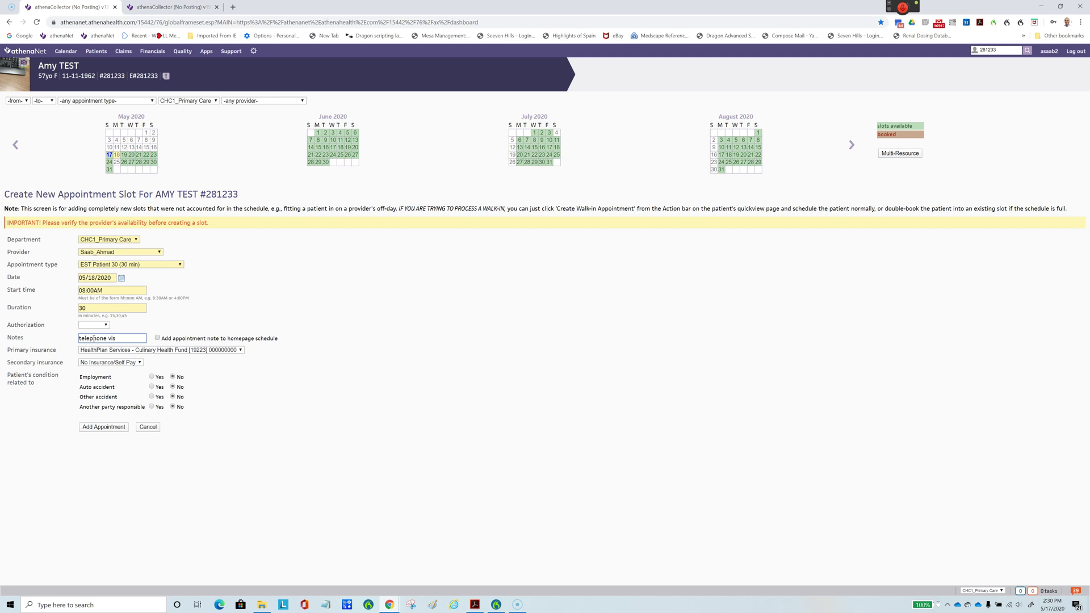
type("it")
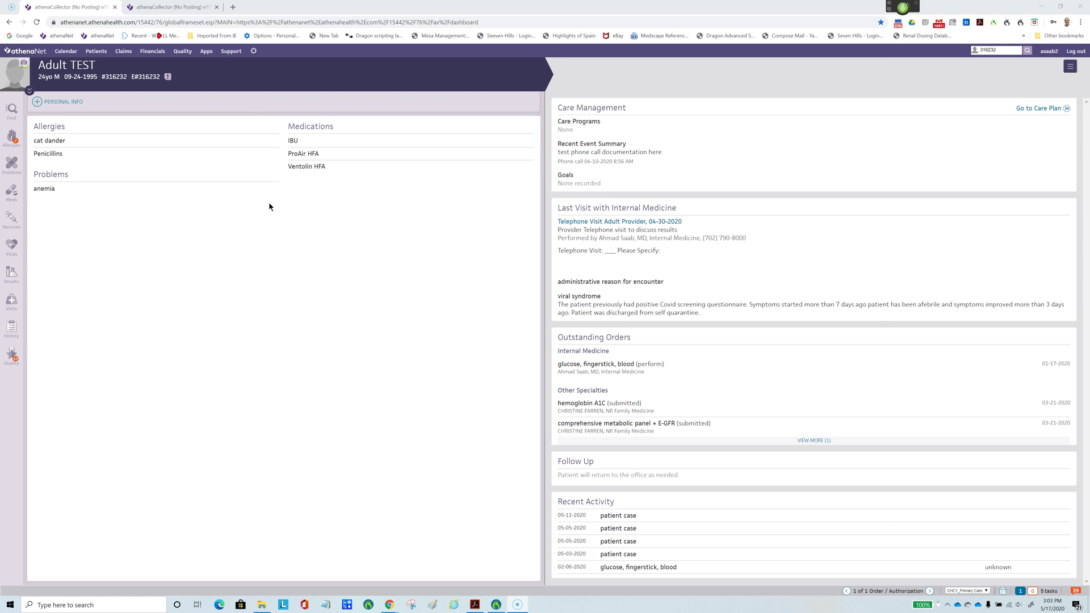
Open the second patient's Quickview and its Schedule Appointment calendar.
left_click(1070, 67)
left_click(956, 81)
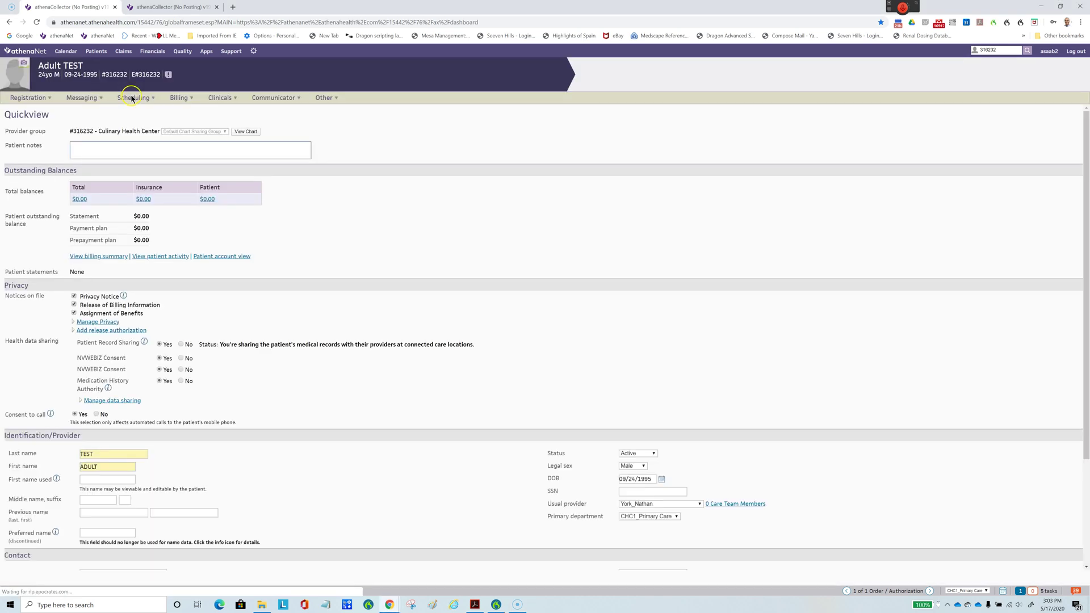
left_click(154, 113)
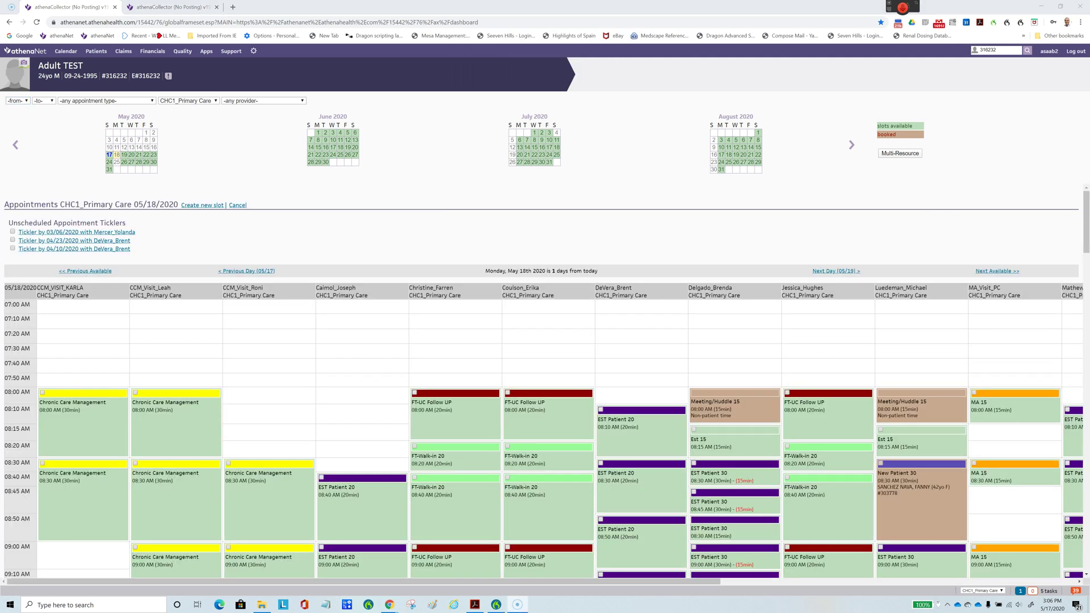
Create a new slot with the provider, EST Patient 30, start 08:00AM, duration 30 minutes.
left_click(208, 206)
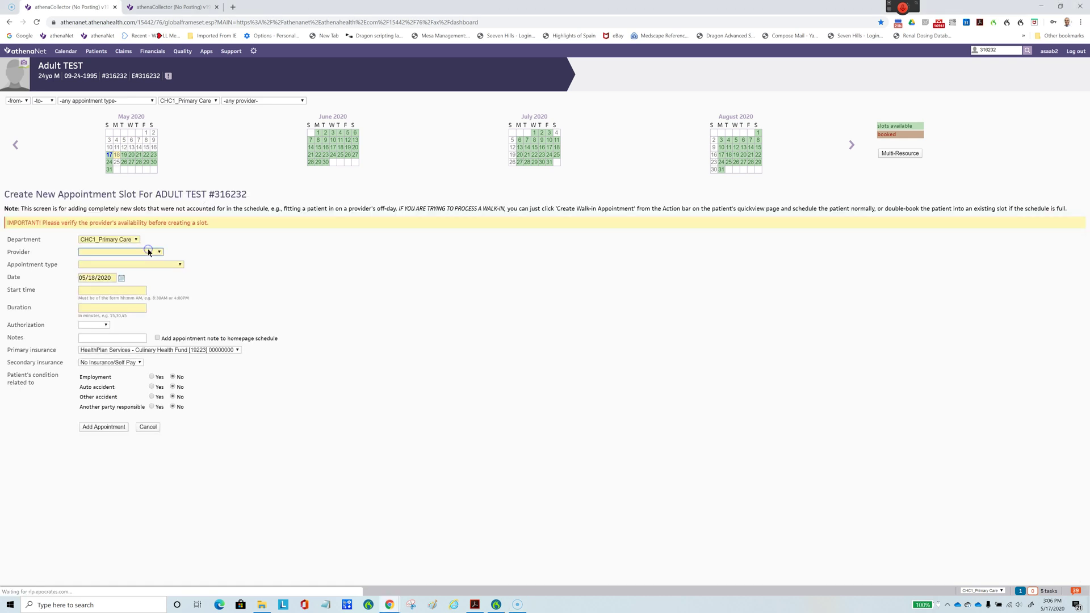
left_click(94, 264)
type("E")
key("Tab")
key("Tab")
type("08:00AM")
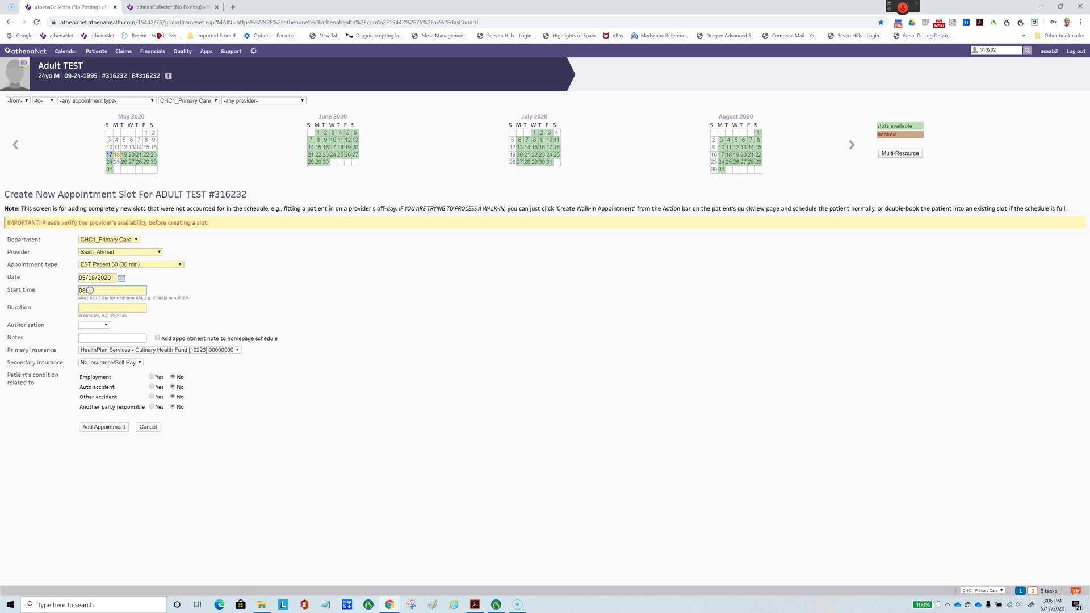
key("Tab")
type("30")
key("Tab")
Add the note 'Telephone visit to discuss results', show it on the homepage, and submit.
left_click(84, 338)
type("Telephone visit to discuss results")
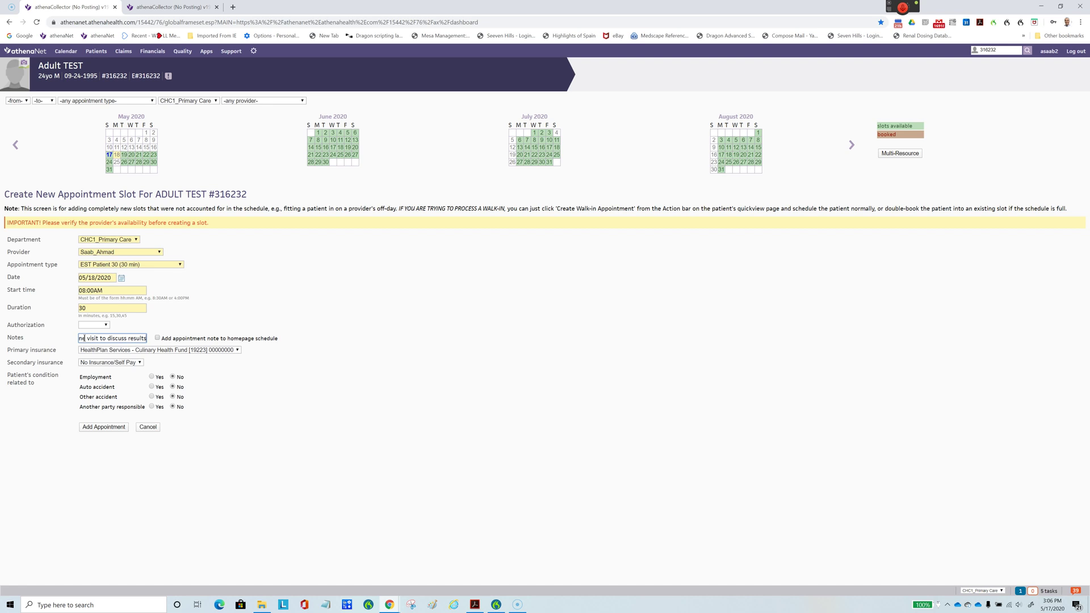
left_click(157, 338)
left_click(104, 429)
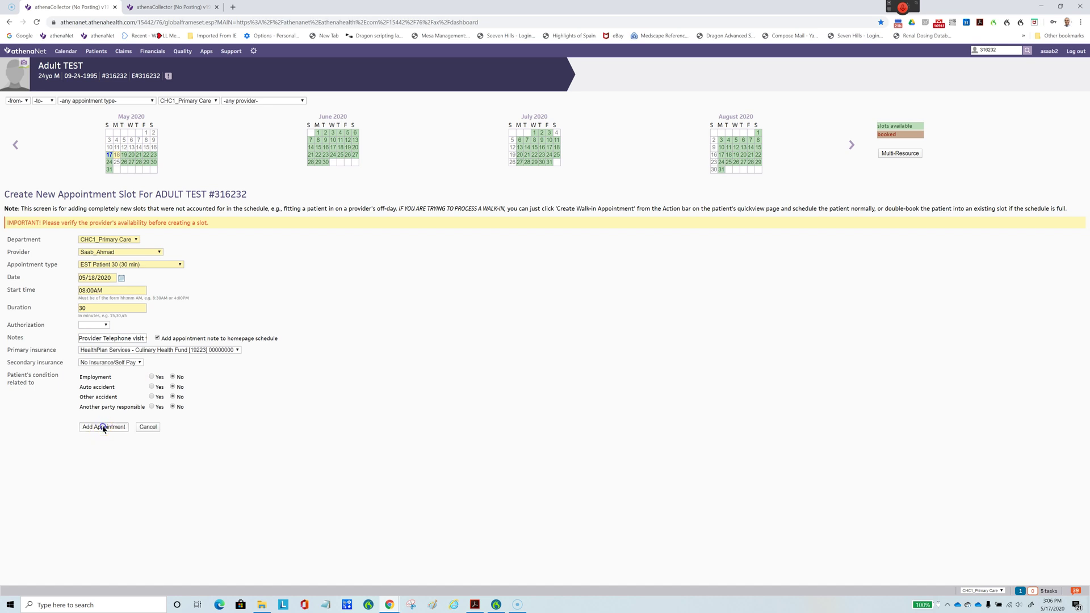